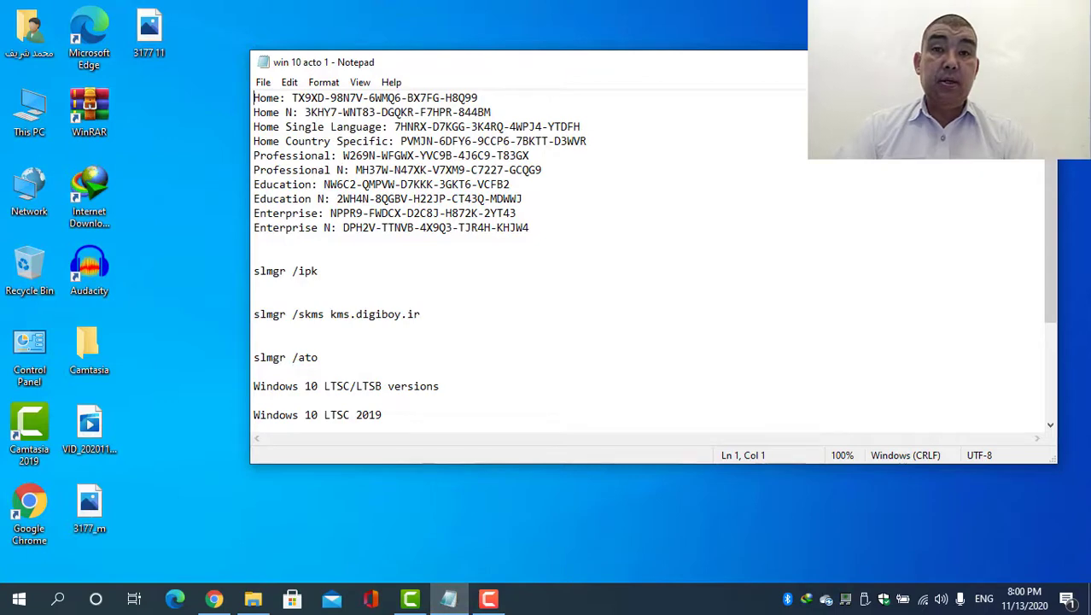
Check the Windows activation status in the computer's system properties, and close the windows opened for it
click(960, 61)
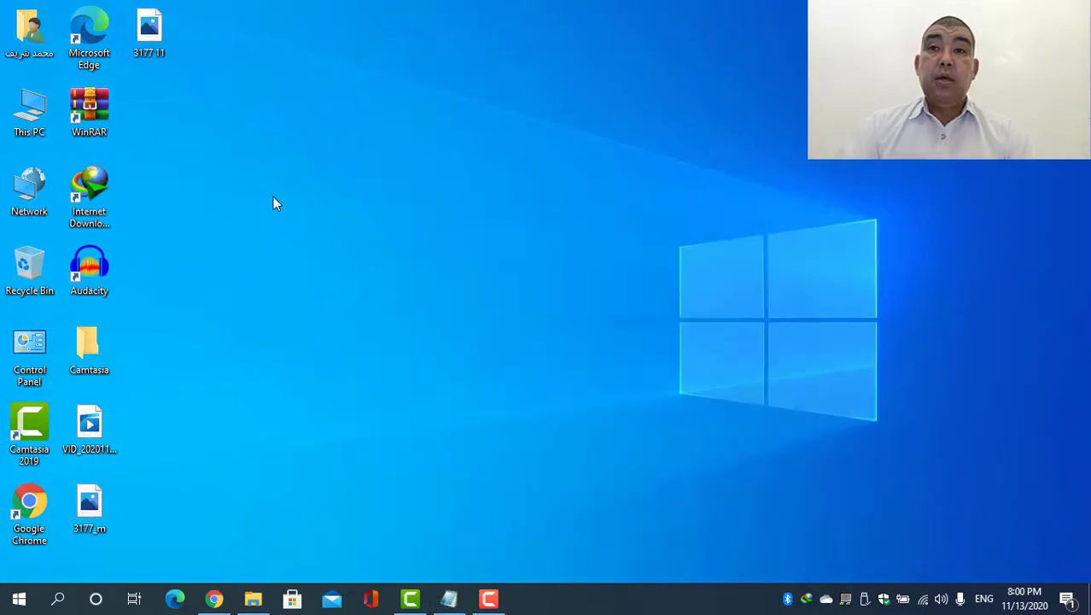
double_click(29, 111)
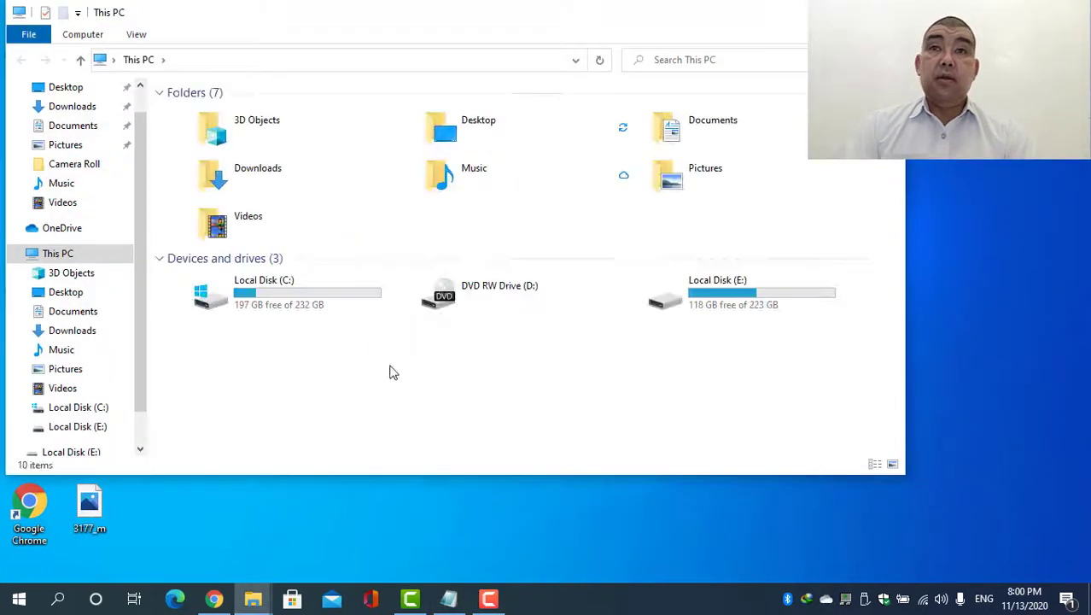
right_click(389, 369)
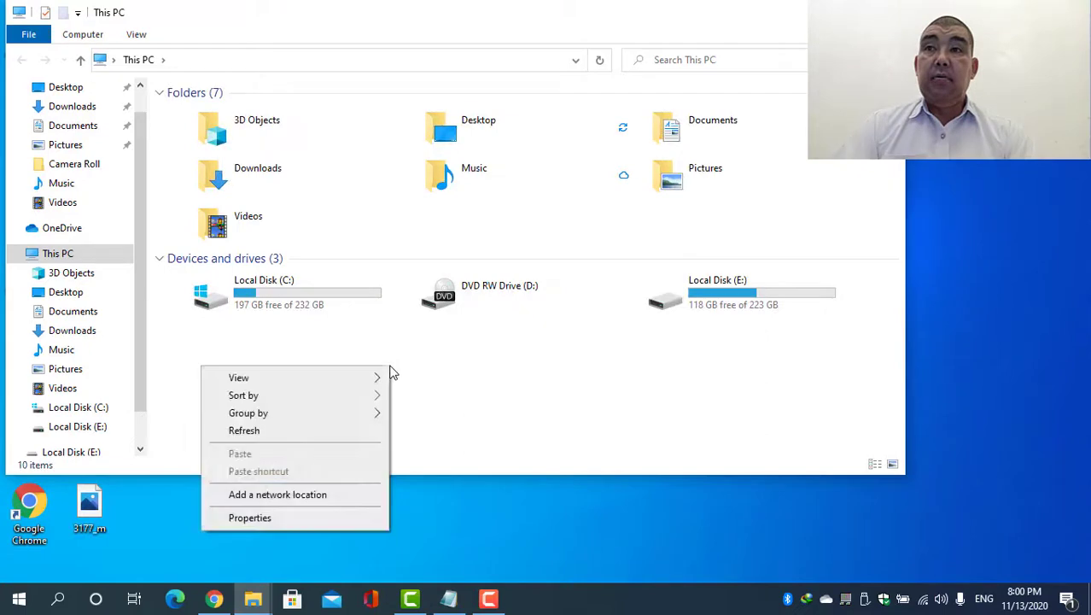
click(309, 521)
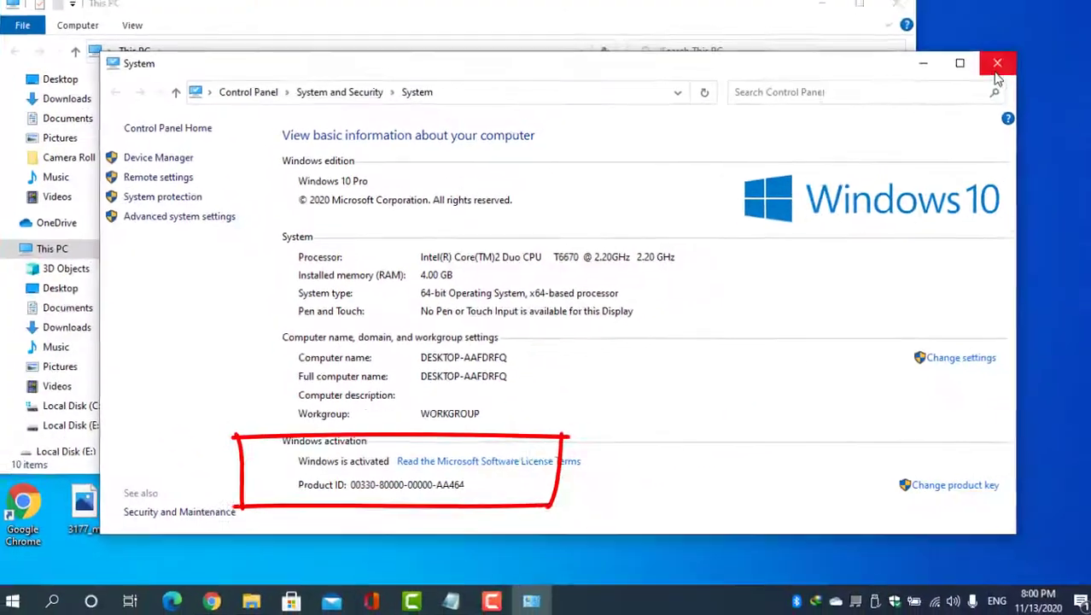
click(993, 63)
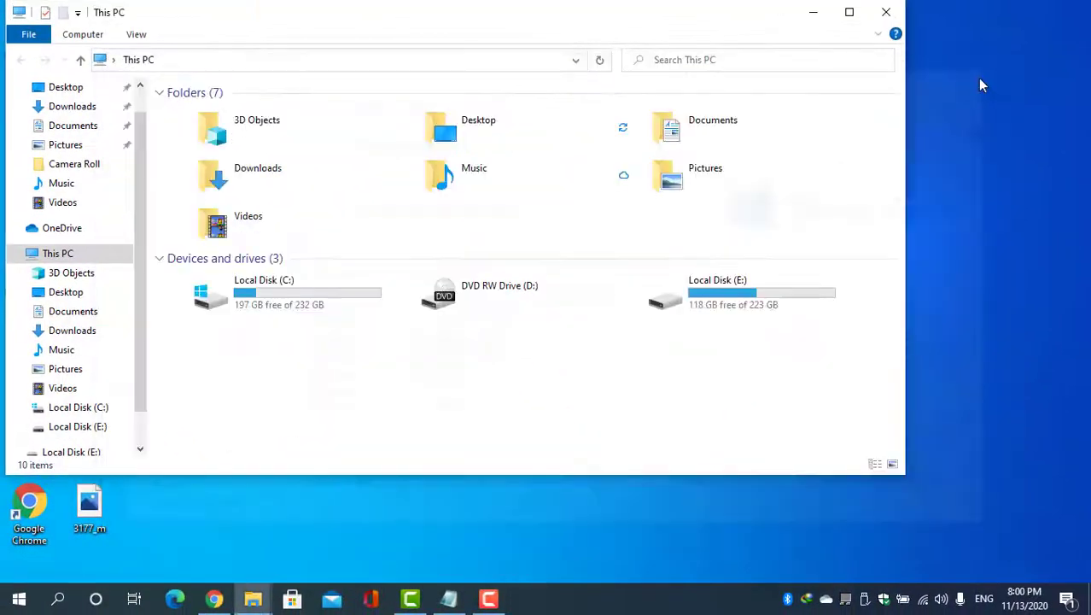
click(886, 12)
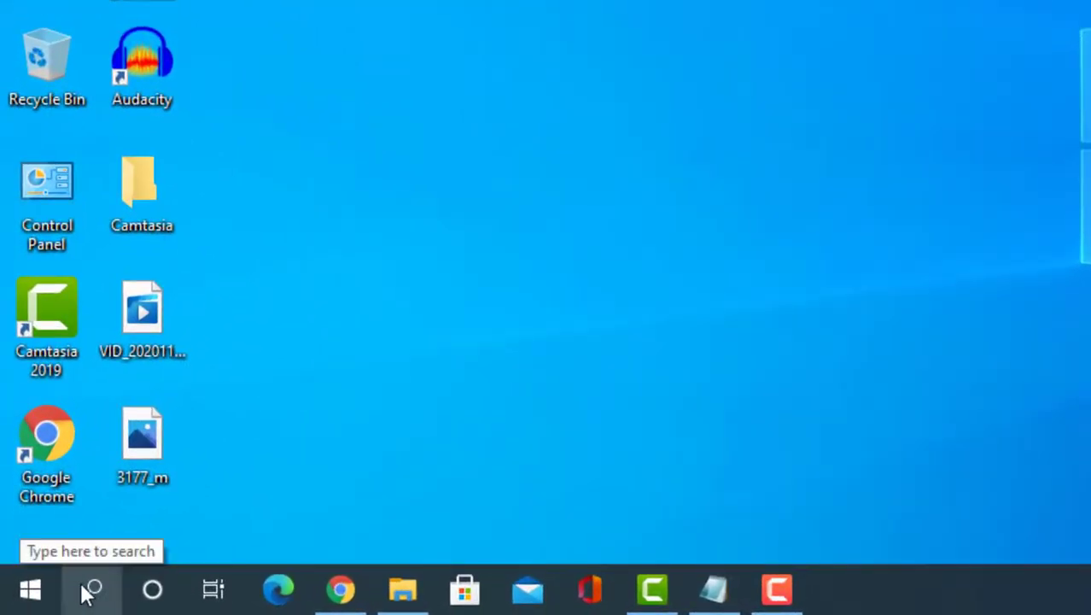
Search Windows for cmd and run Command Prompt as administrator
click(89, 590)
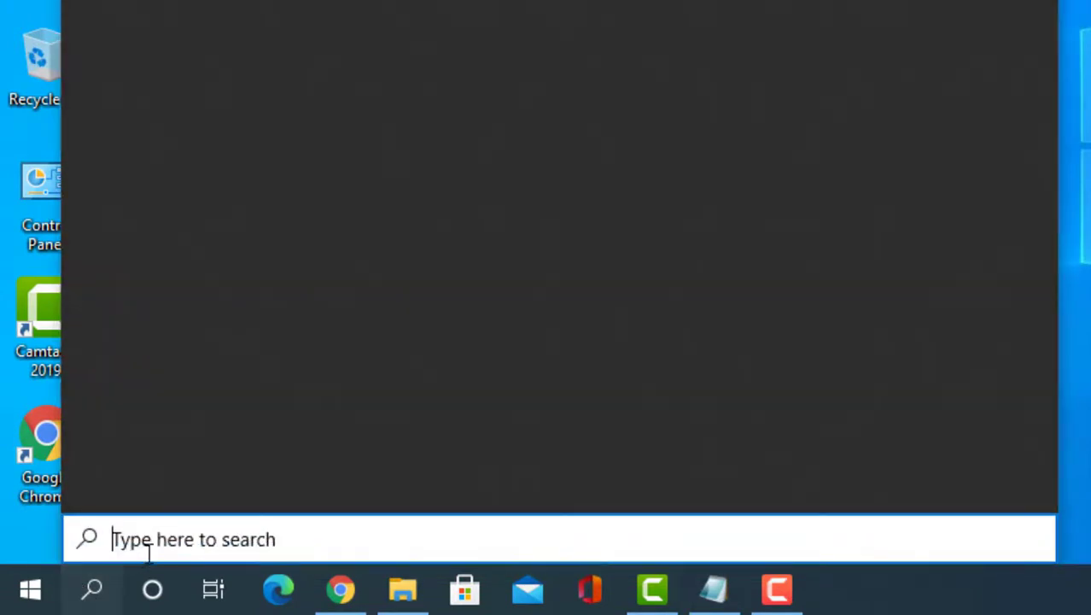
text(cmd)
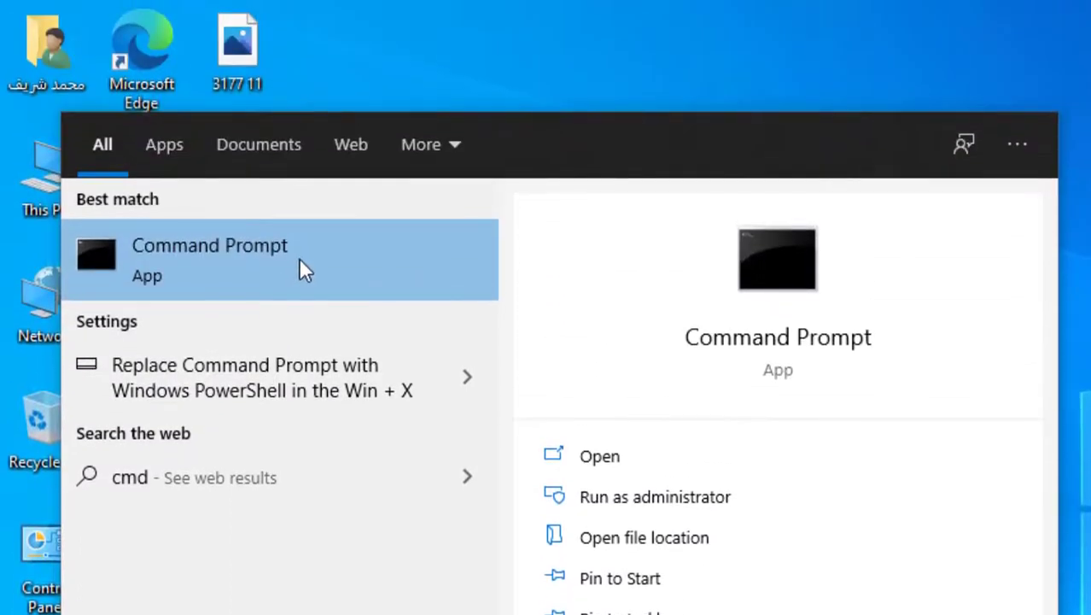
right_click(304, 270)
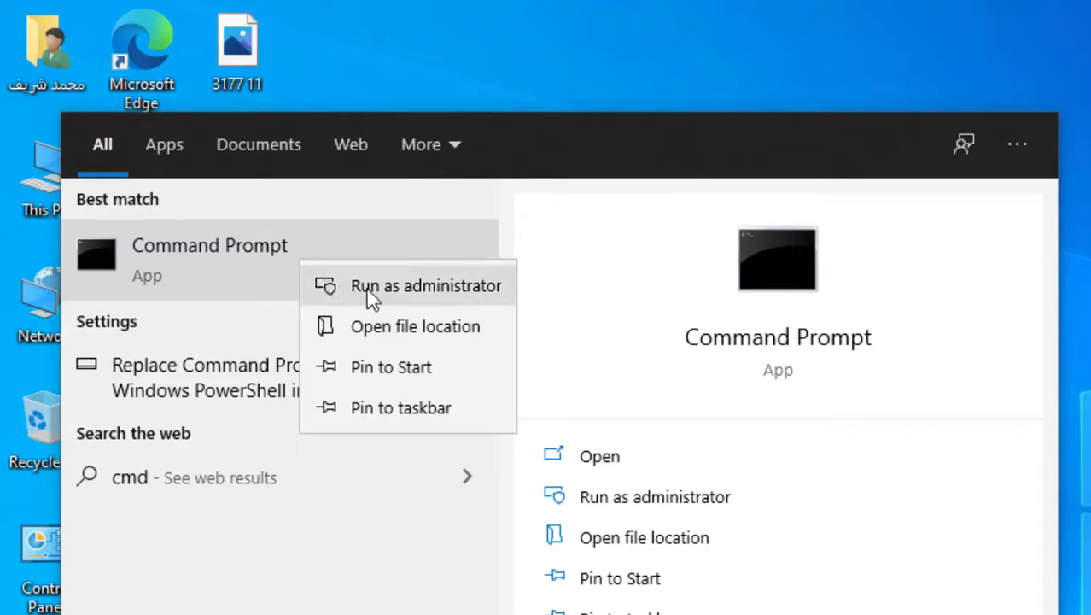
click(420, 287)
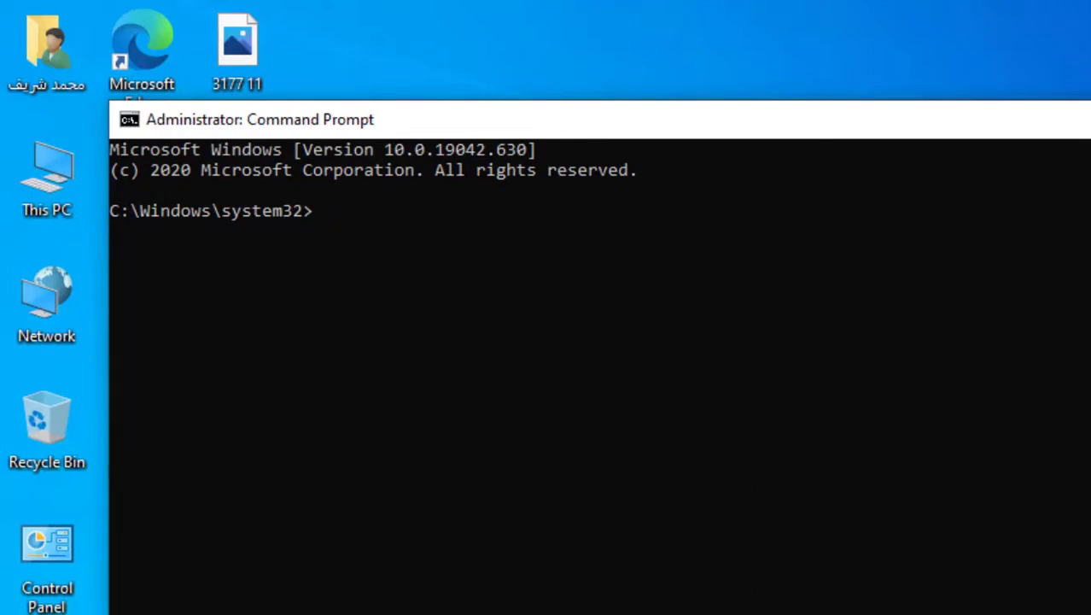
Copy the slmgr /ipk command from the Notepad notes and paste it at the Command Prompt
key(alt+Tab)
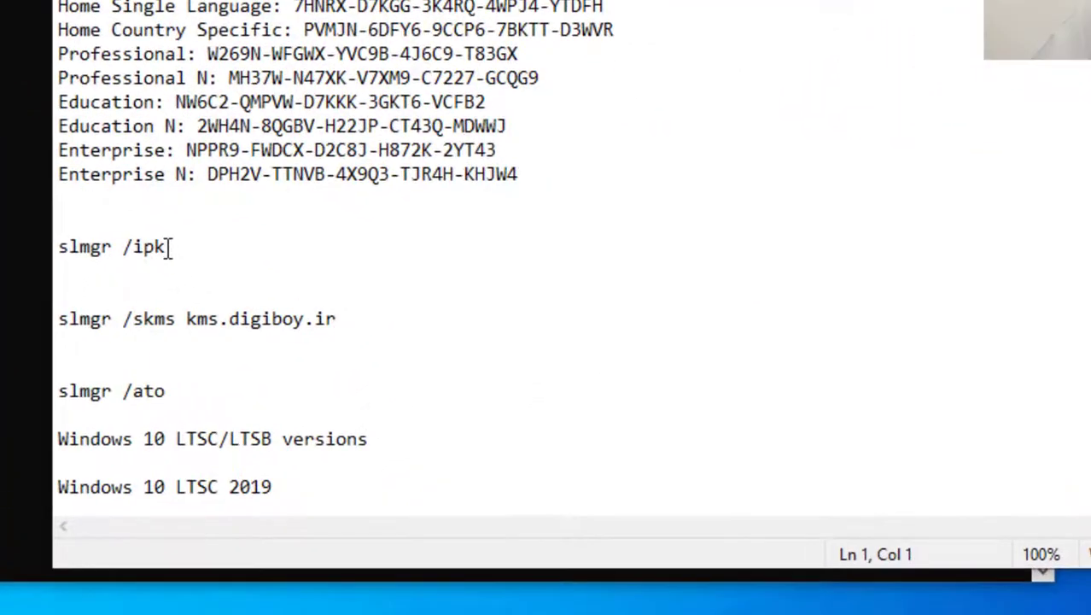
drag(167, 247, 56, 247)
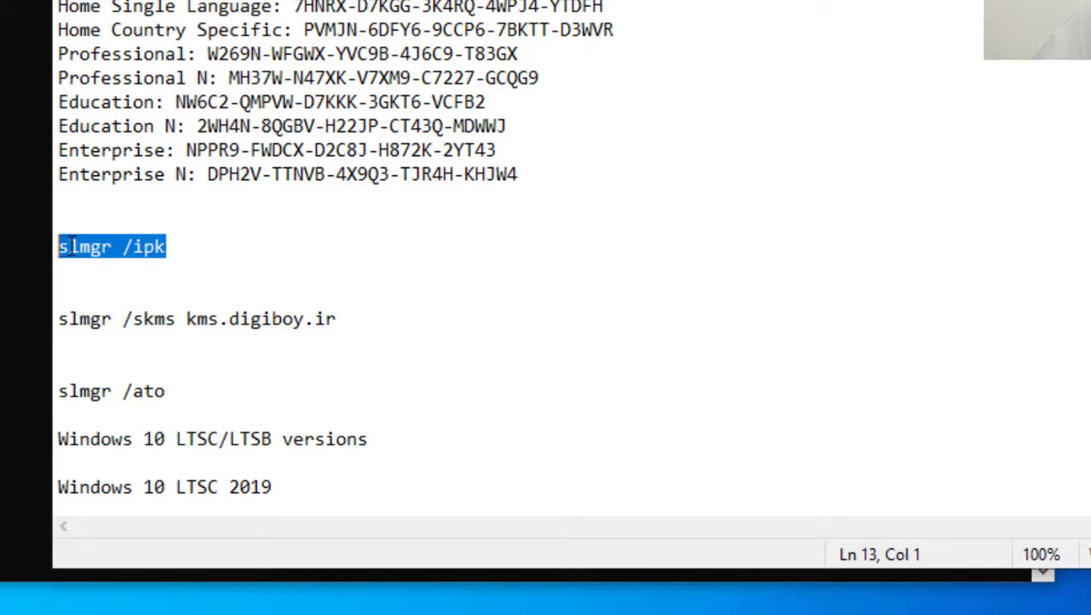
right_click(76, 246)
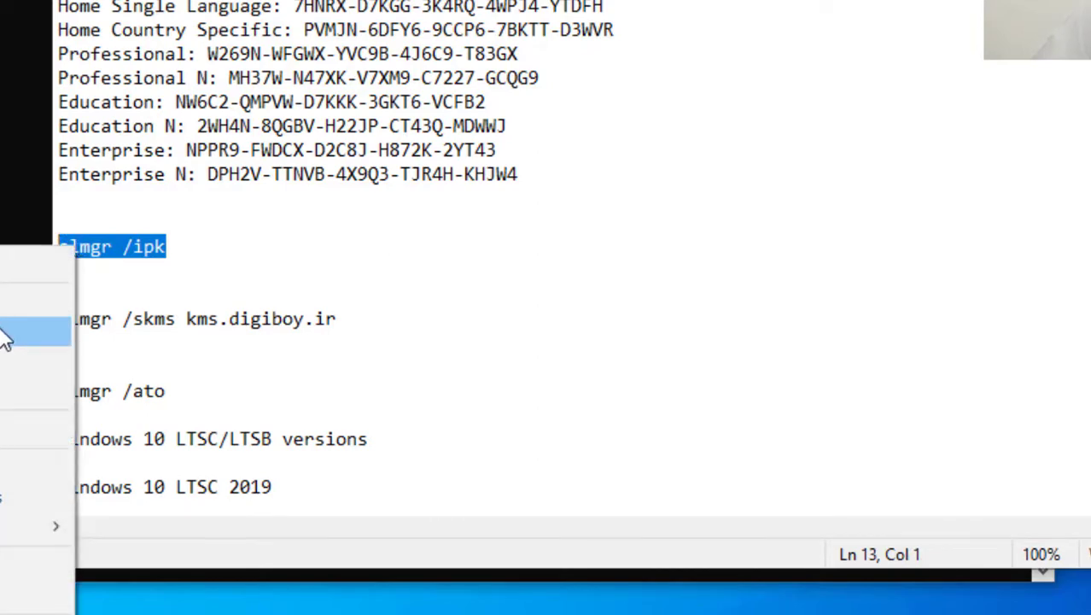
click(84, 330)
click(29, 220)
right_click(29, 219)
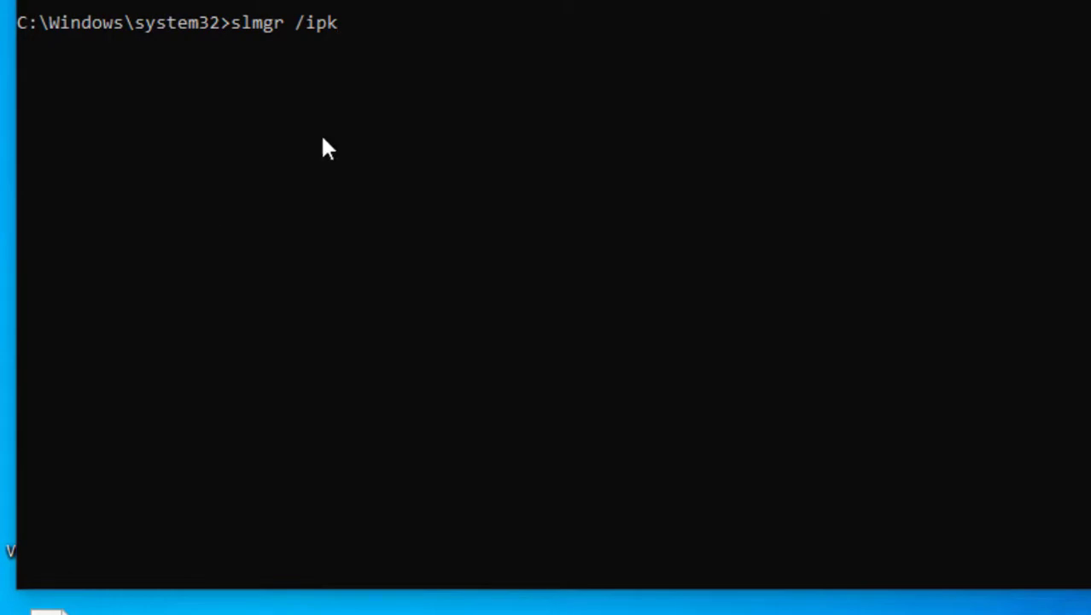
Copy the Windows 10 Professional product key from the notes and append it to the slmgr /ipk command
key(alt+Tab)
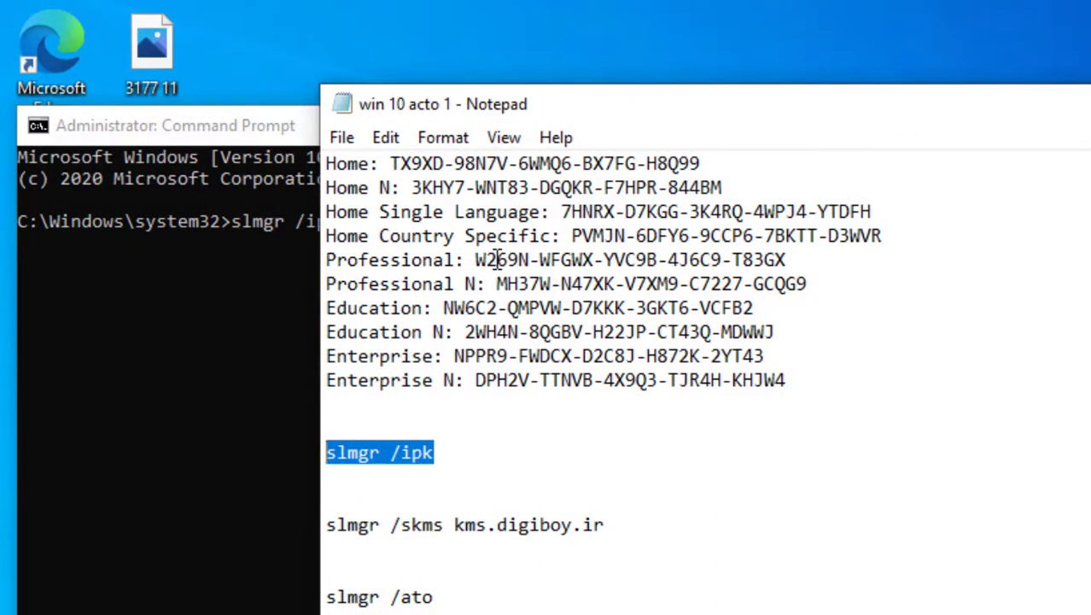
drag(476, 259, 789, 260)
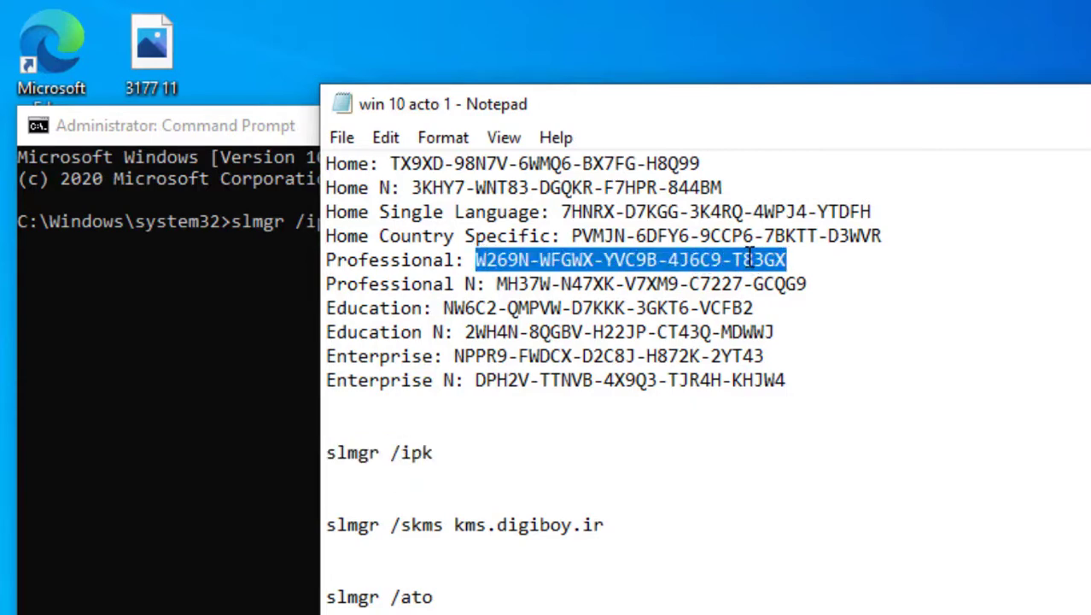
right_click(748, 259)
click(699, 341)
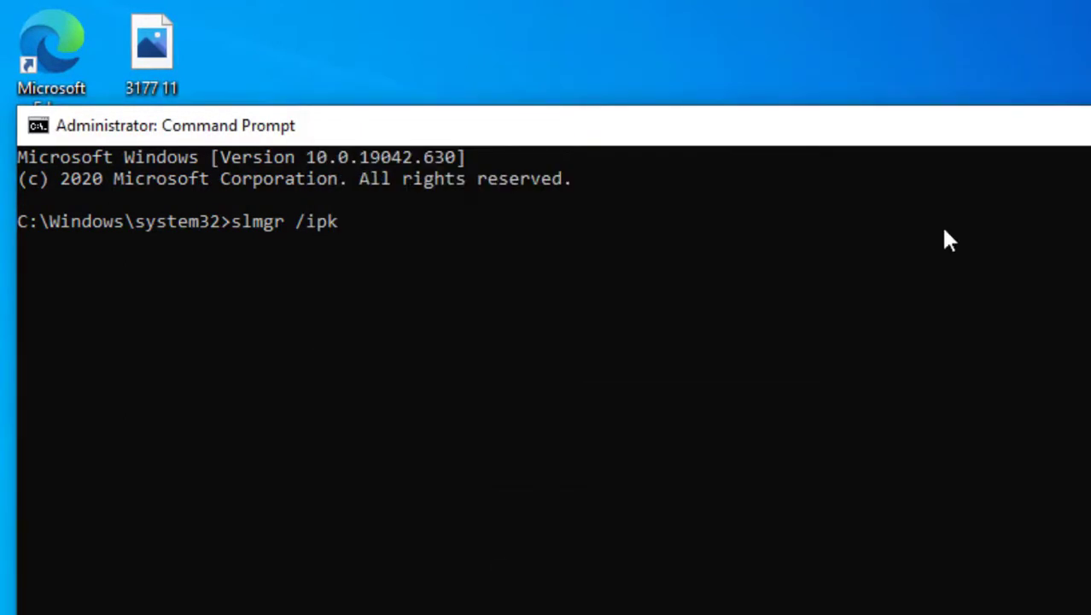
right_click(786, 235)
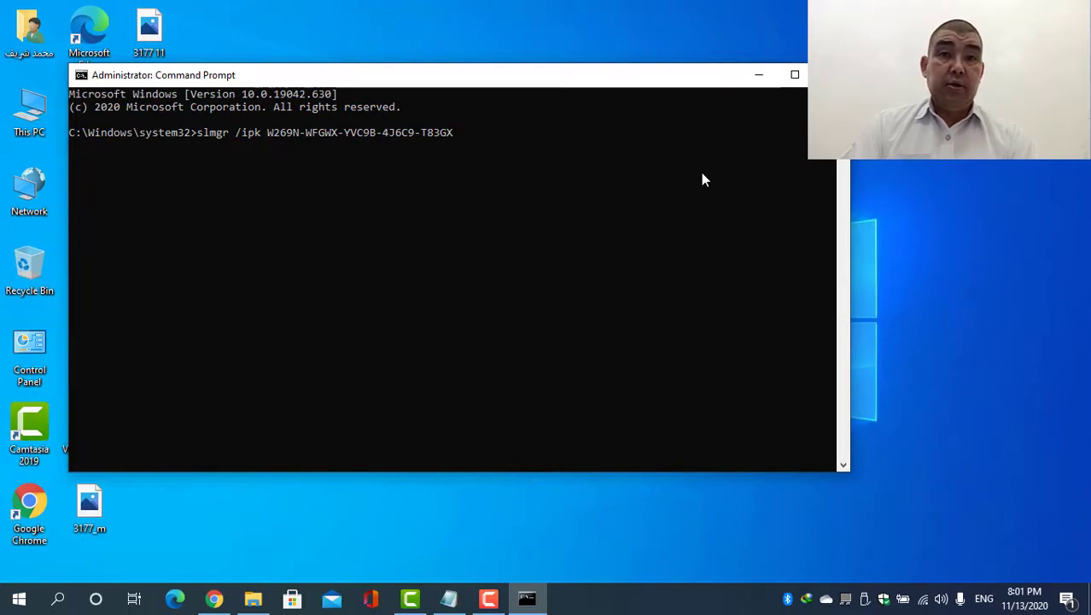
Clear the whole slmgr /ipk command and its product key from the command line
key(BackSpace)
key(BackSpace)
key(BackSpace)
key(BackSpace)
key(BackSpace)
key(BackSpace)
key(BackSpace)
key(BackSpace)
key(BackSpace)
key(BackSpace)
key(BackSpace)
key(BackSpace)
key(BackSpace)
key(BackSpace)
key(BackSpace)
key(BackSpace)
key(BackSpace)
key(BackSpace)
key(BackSpace)
key(BackSpace)
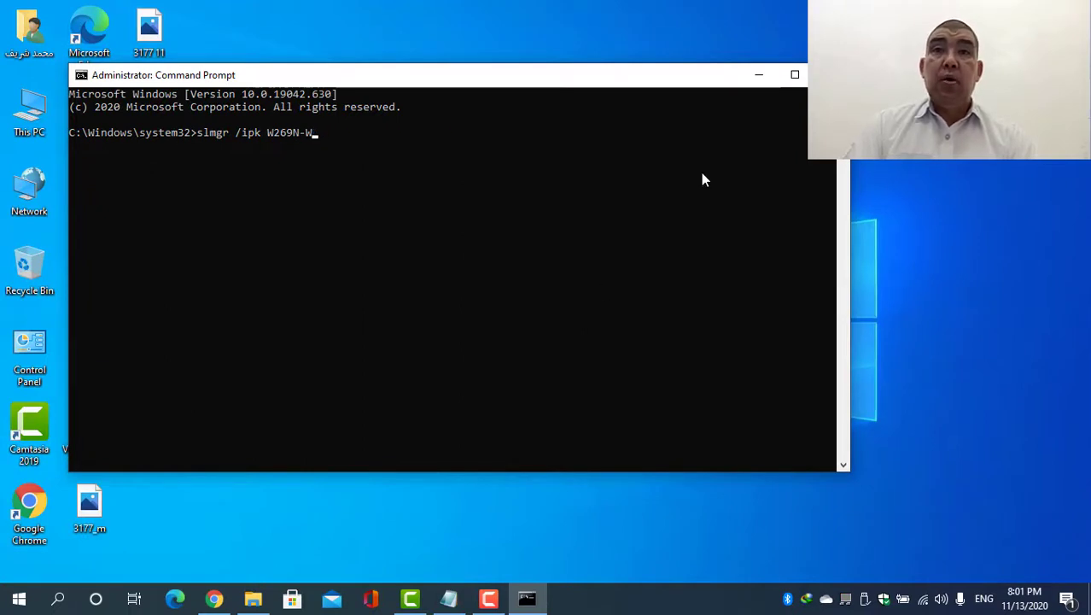
key(BackSpace)
key(BackSpace)
key(BackSpace)
key(BackSpace)
key(BackSpace)
key(BackSpace)
key(BackSpace)
key(BackSpace)
key(BackSpace)
key(BackSpace)
key(BackSpace)
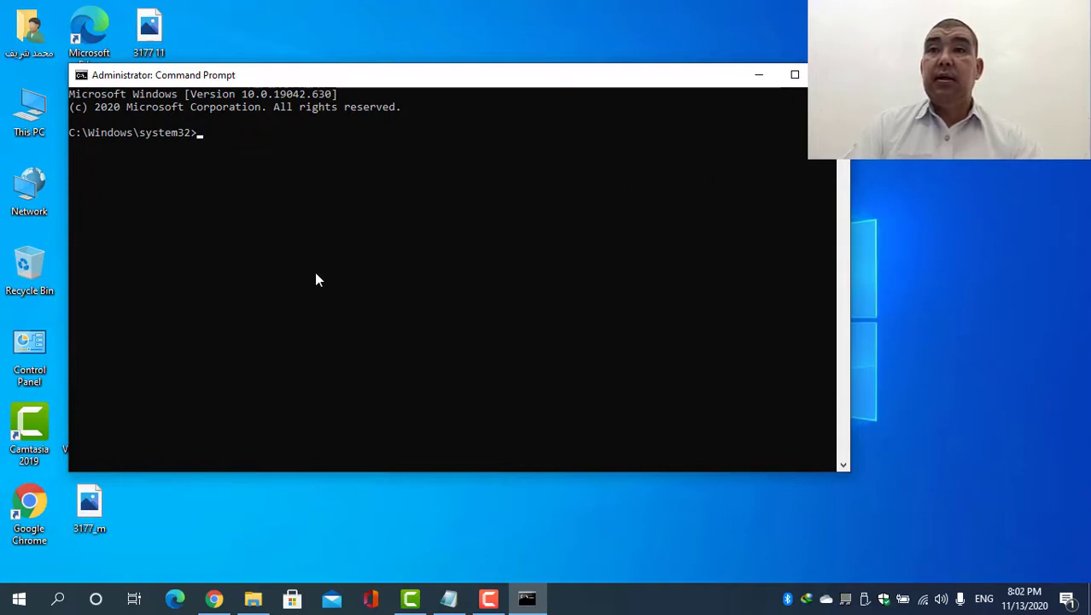
Copy the slmgr /skms kms.digiboy.ir command from the Notepad notes and paste it at the Command Prompt
click(450, 599)
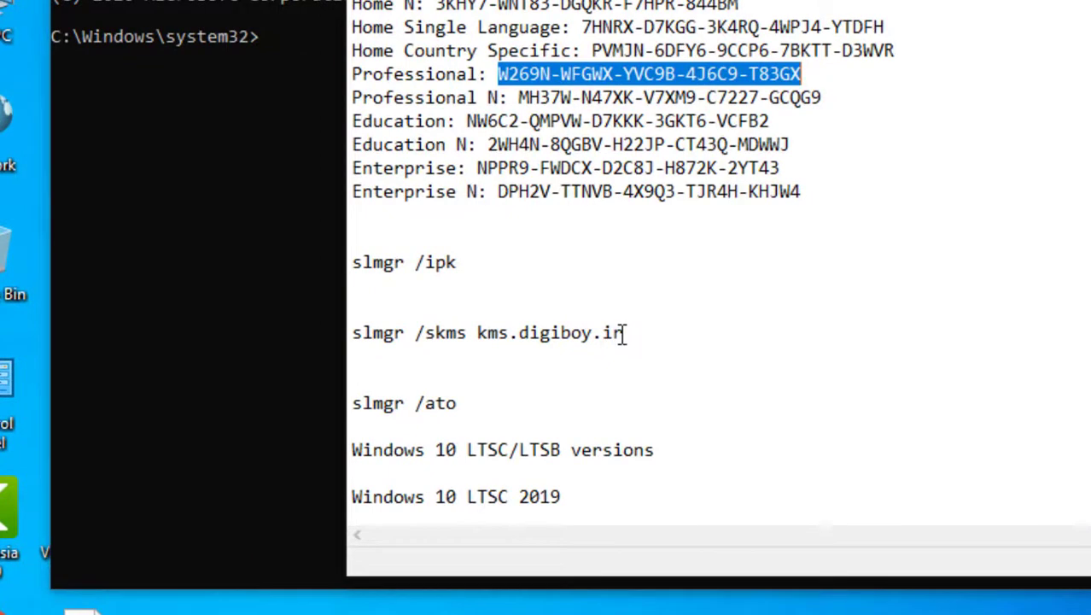
drag(624, 333, 356, 335)
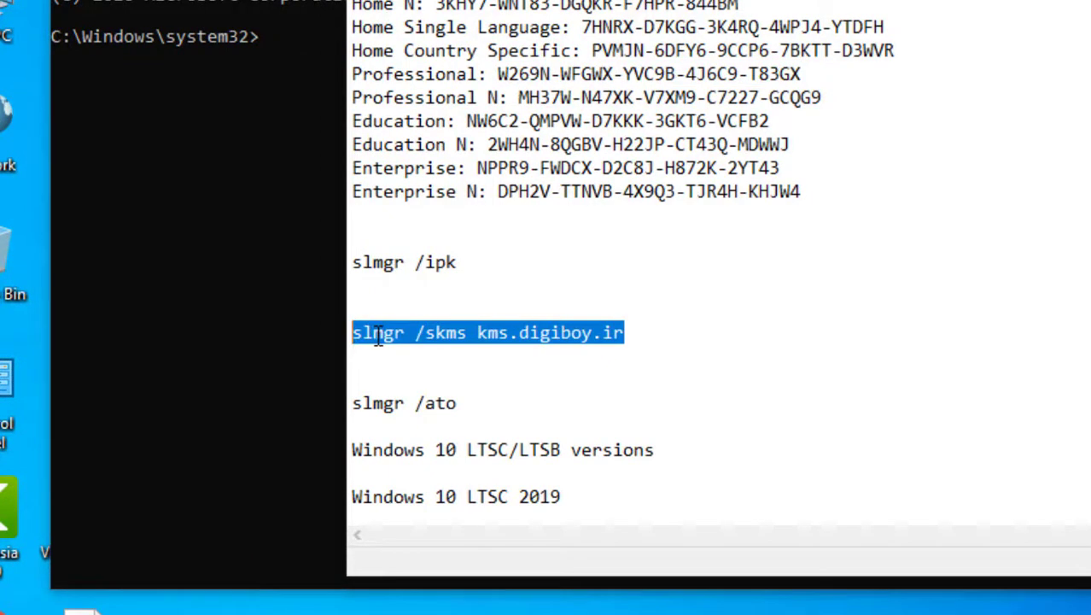
right_click(375, 334)
click(313, 419)
click(249, 183)
right_click(248, 191)
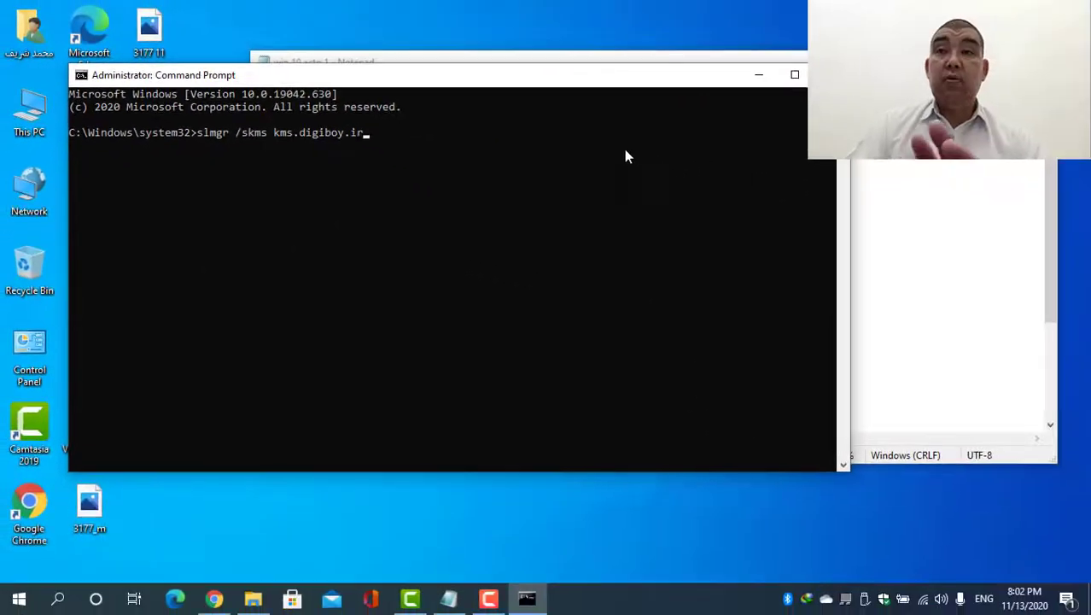
Delete the pasted slmgr /skms kms.digiboy.ir command from the command line
key(BackSpace)
key(BackSpace)
key(BackSpace)
key(BackSpace)
key(BackSpace)
key(BackSpace)
key(BackSpace)
key(BackSpace)
key(BackSpace)
key(BackSpace)
key(BackSpace)
key(BackSpace)
key(BackSpace)
key(BackSpace)
key(BackSpace)
key(BackSpace)
key(BackSpace)
key(BackSpace)
key(BackSpace)
key(BackSpace)
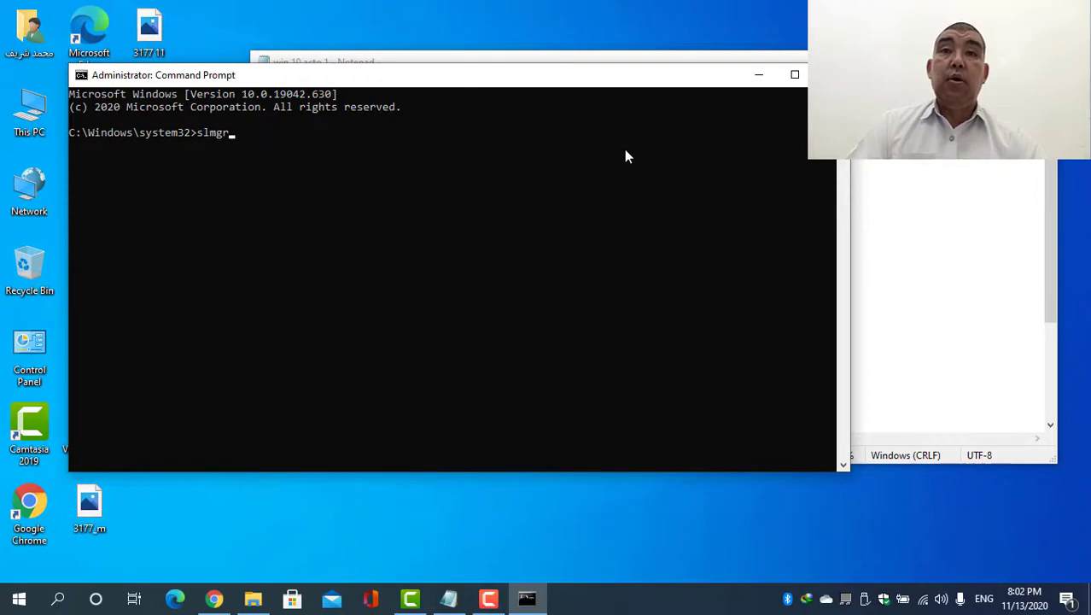
key(BackSpace)
key(BackSpace)
key(BackSpace)
key(BackSpace)
key(BackSpace)
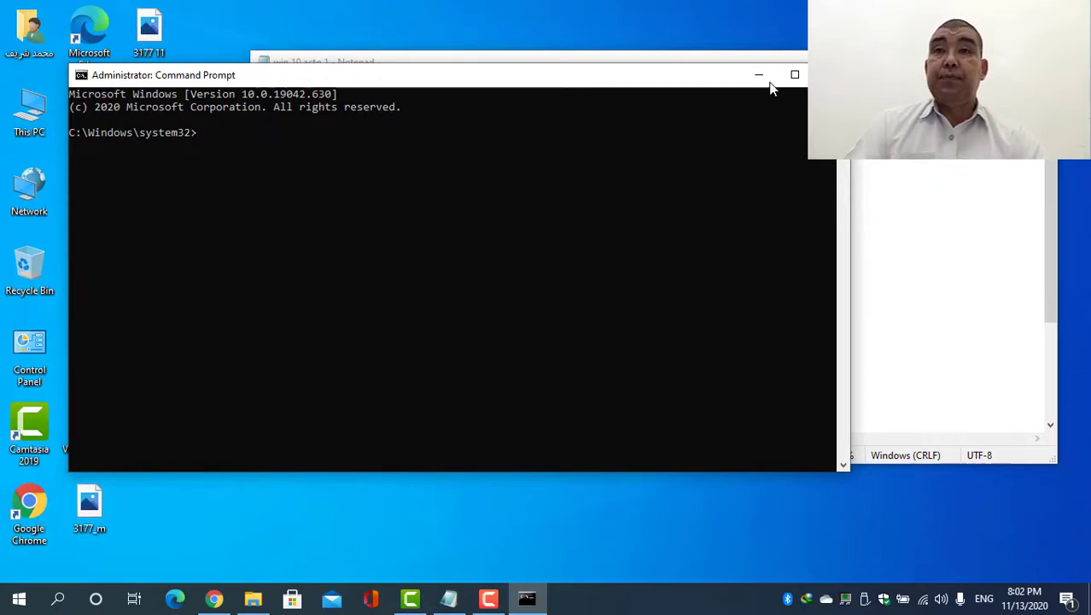
Copy the slmgr /ato command from the notes, paste it at the Command Prompt, and close the notes
click(765, 82)
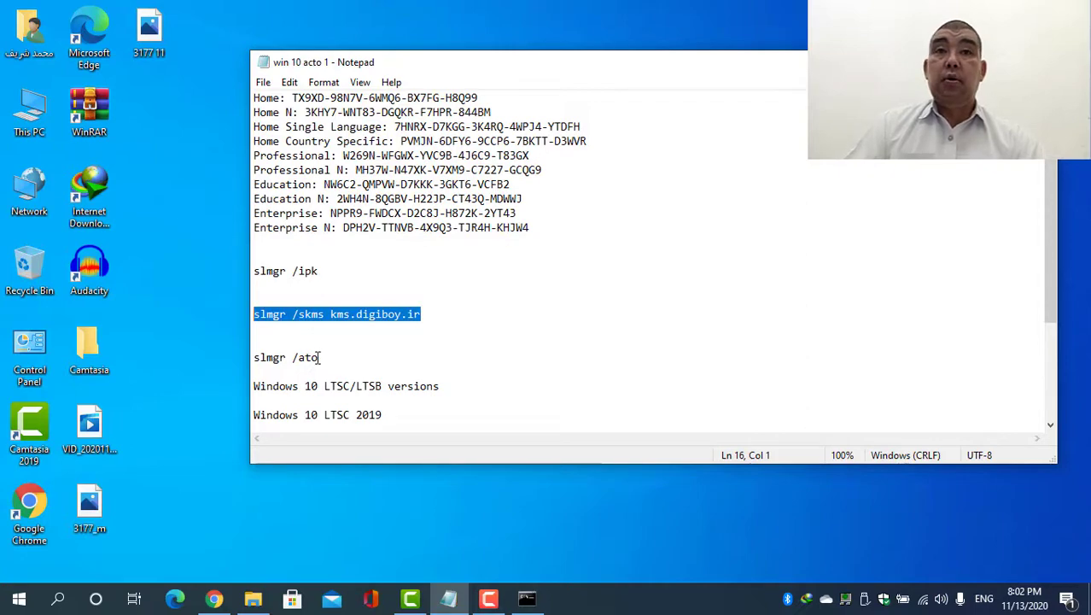
drag(318, 357, 256, 359)
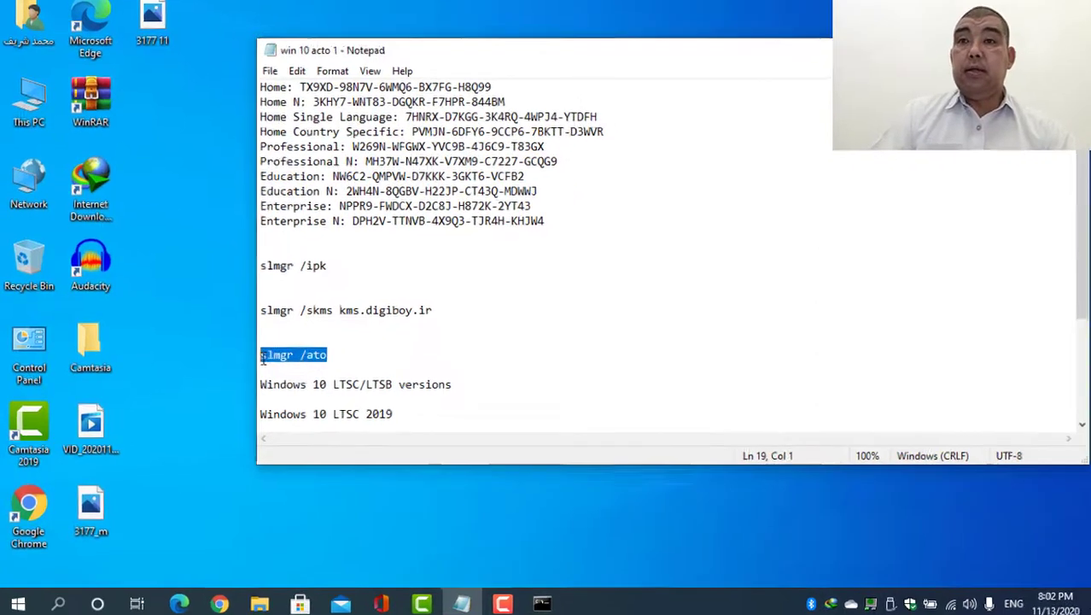
right_click(267, 355)
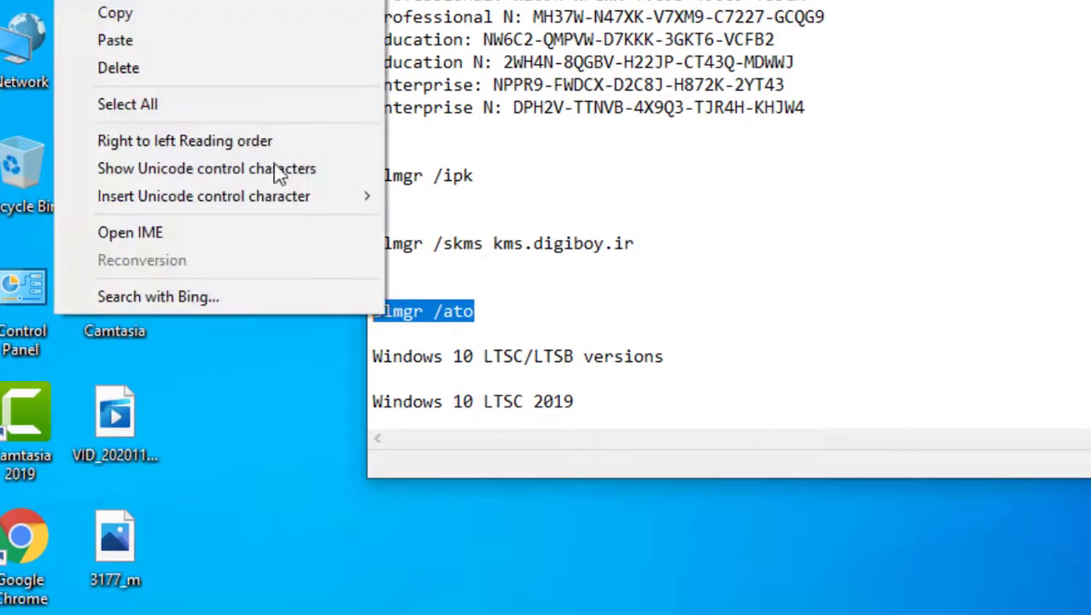
click(221, 17)
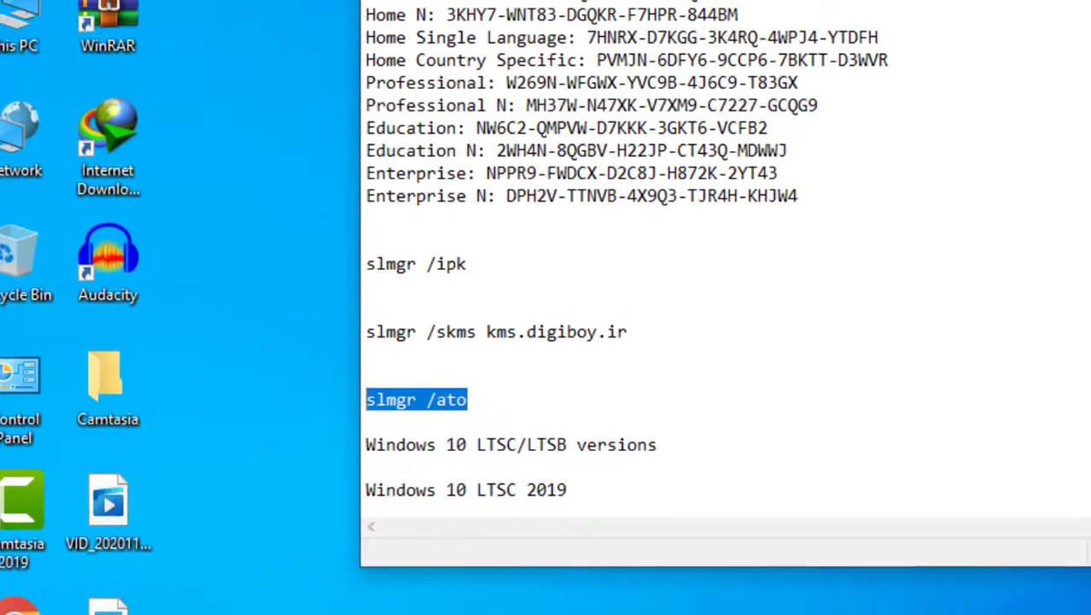
key(alt+Tab)
key(ctrl+v)
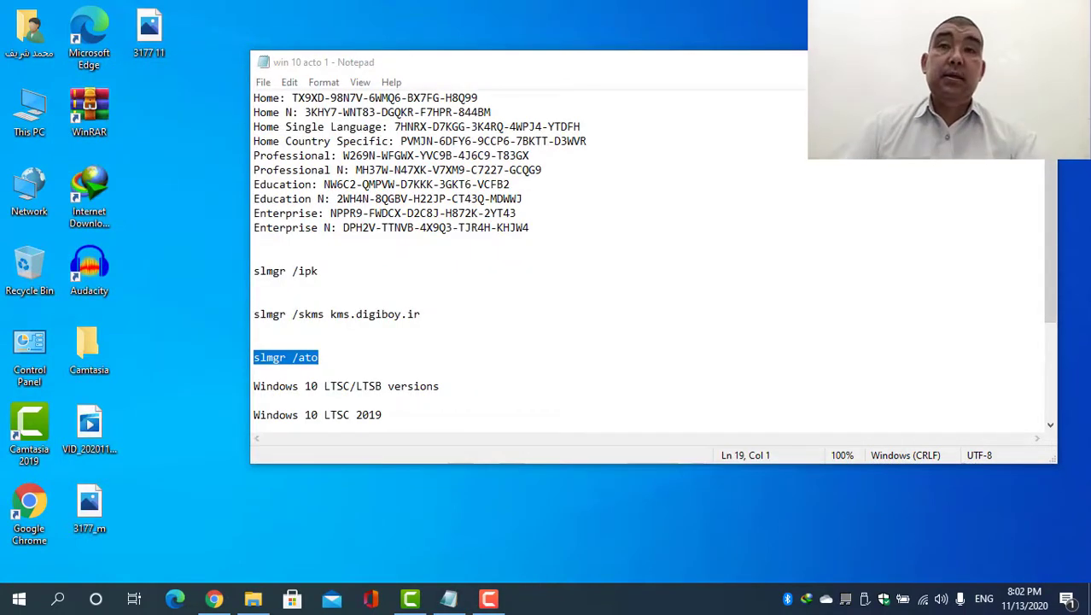
key(alt+F4)
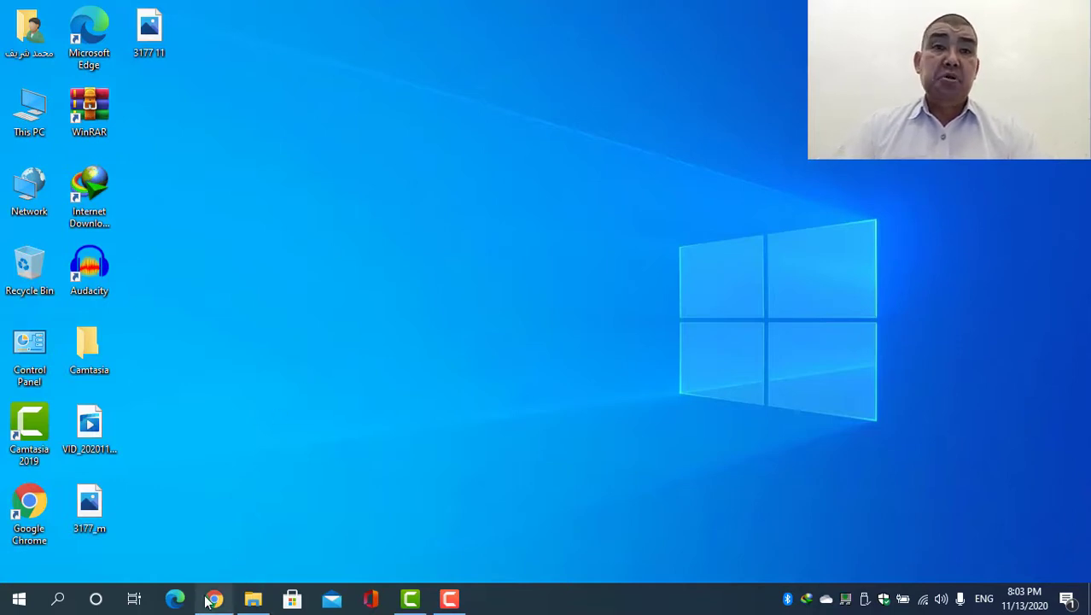
Switch to Chrome, search Google for gigabyte g41m-combo, and open the motherboard's Rev. 1.3 page on gigabyte.com
mouse_move(207, 600)
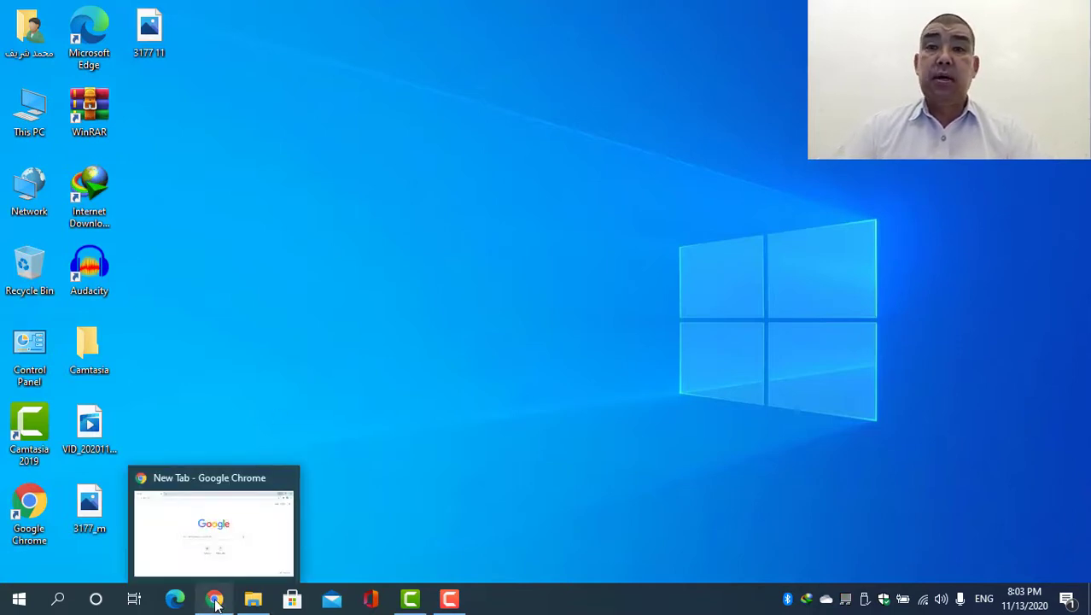
click(216, 602)
click(524, 315)
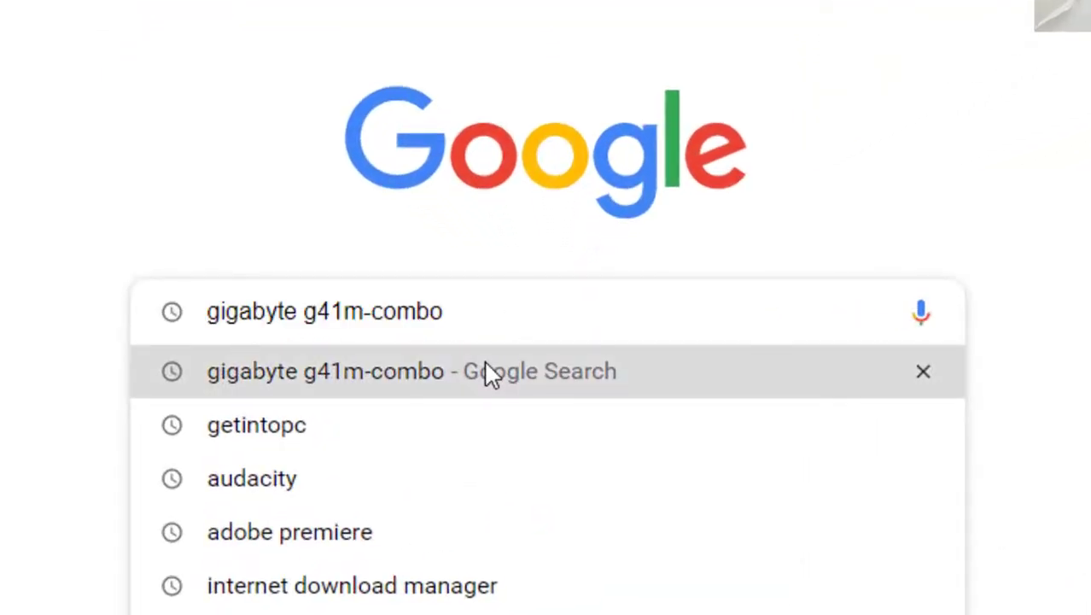
click(489, 373)
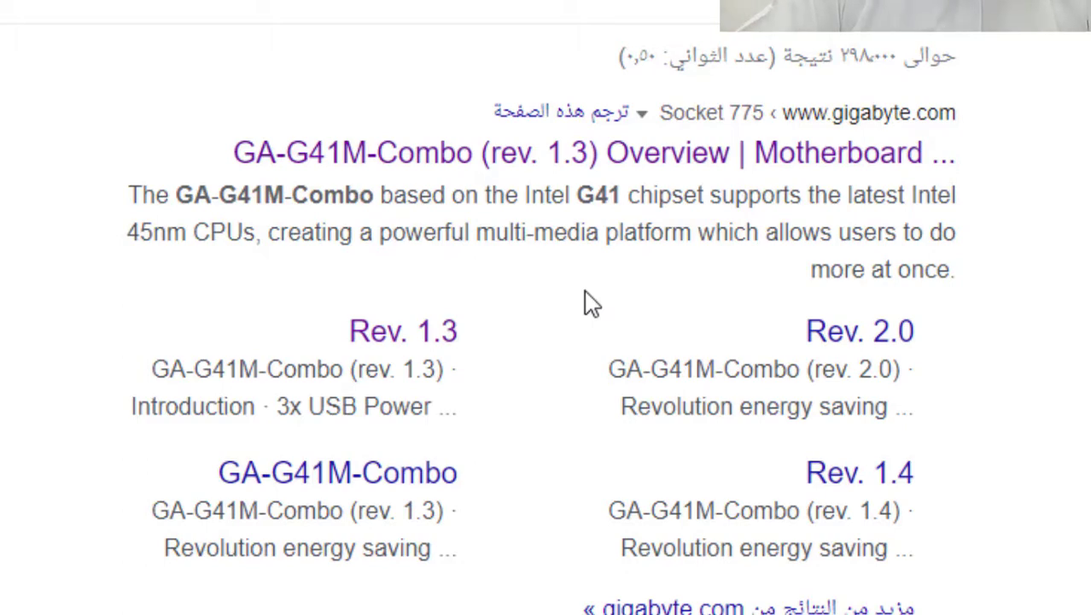
click(402, 331)
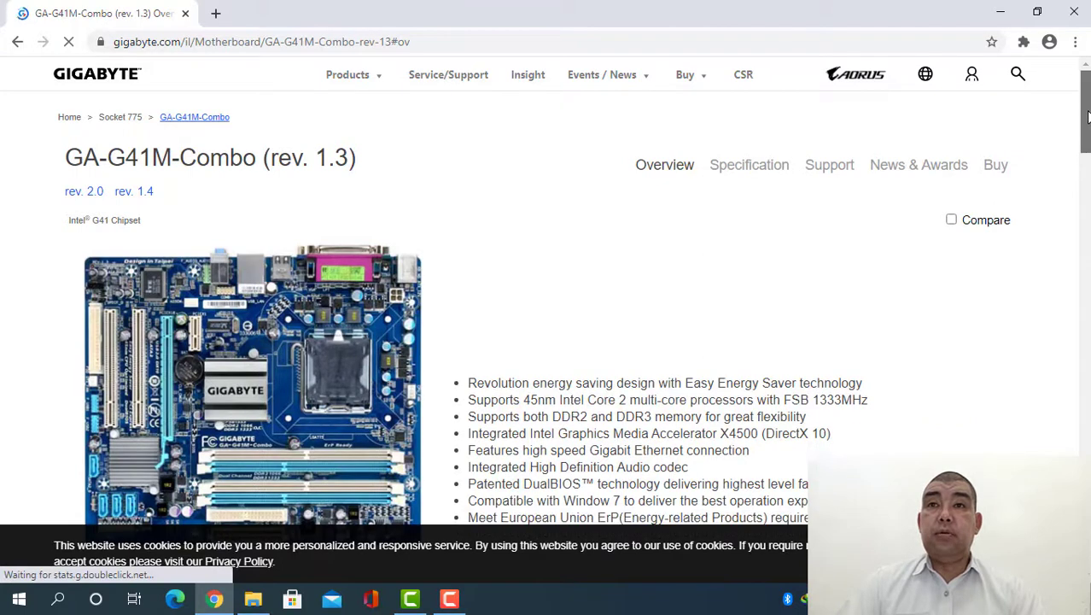
Open the GA-G41M-Combo Support downloads and filter the driver list to Windows 7 64bit, showing the audio driver's download entry
drag(1085, 117, 1086, 140)
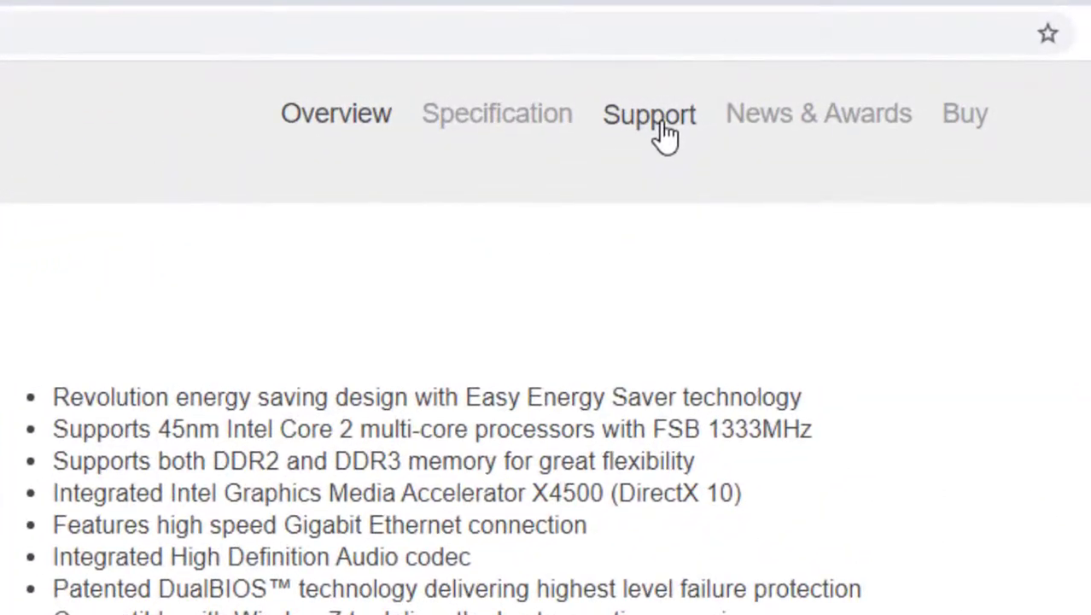
click(665, 135)
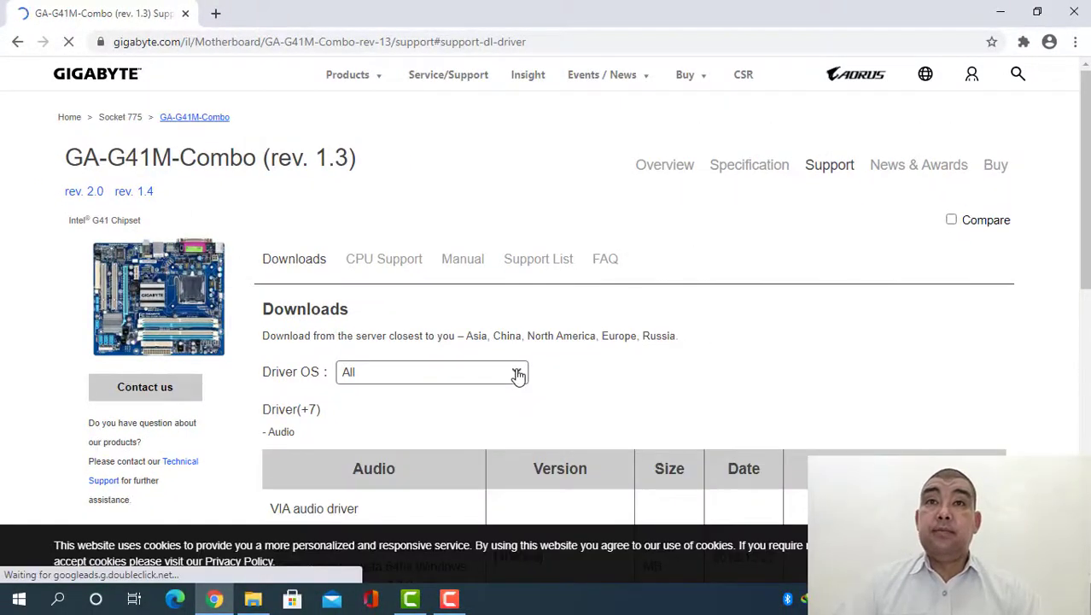
click(517, 373)
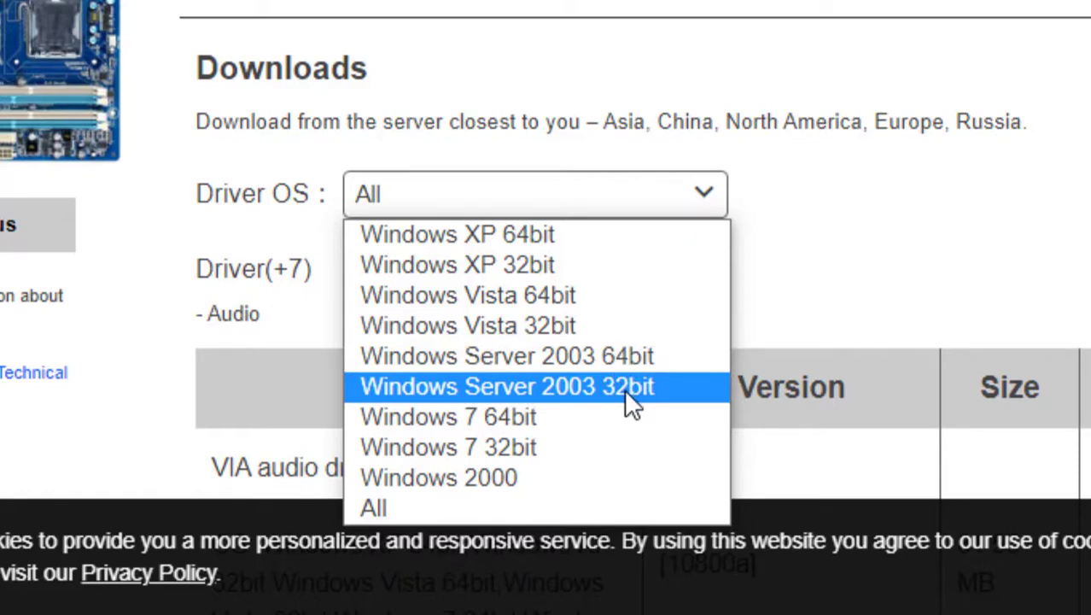
click(594, 433)
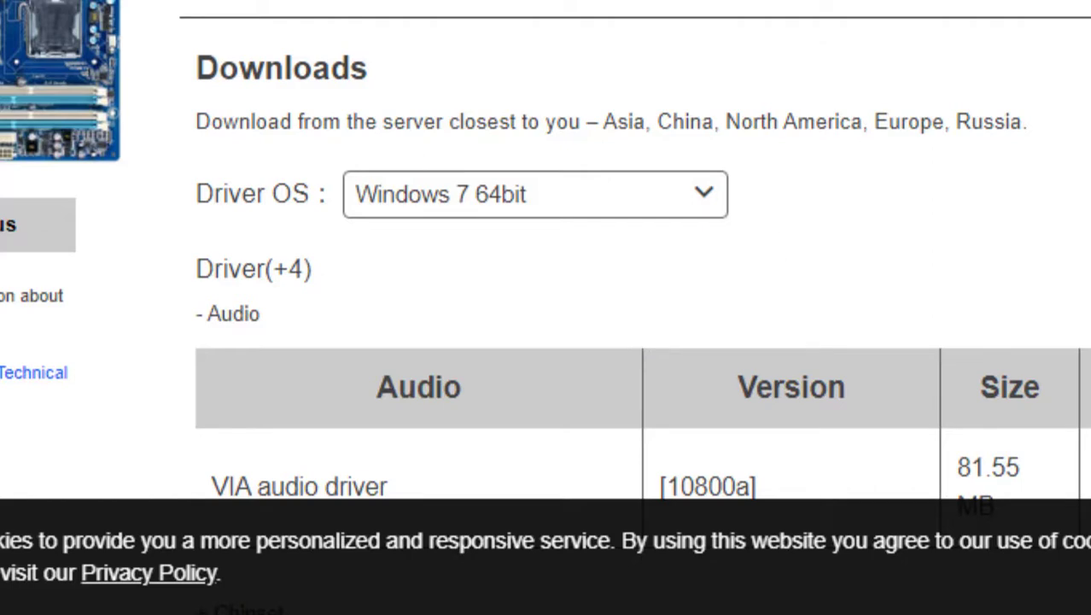
scroll(546, 256, down, 2)
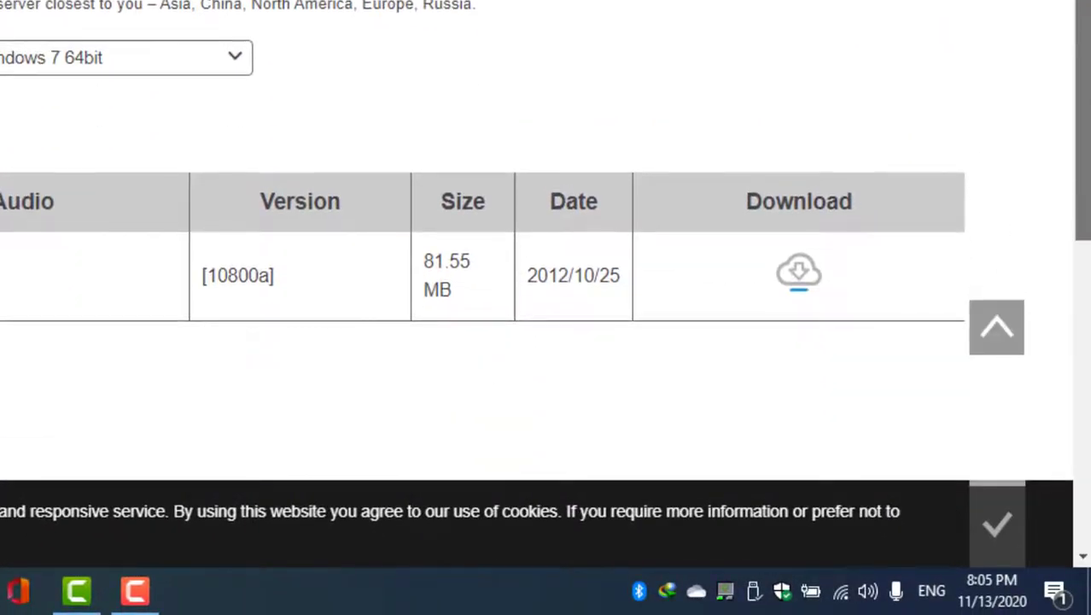
scroll(816, 132, down, 1)
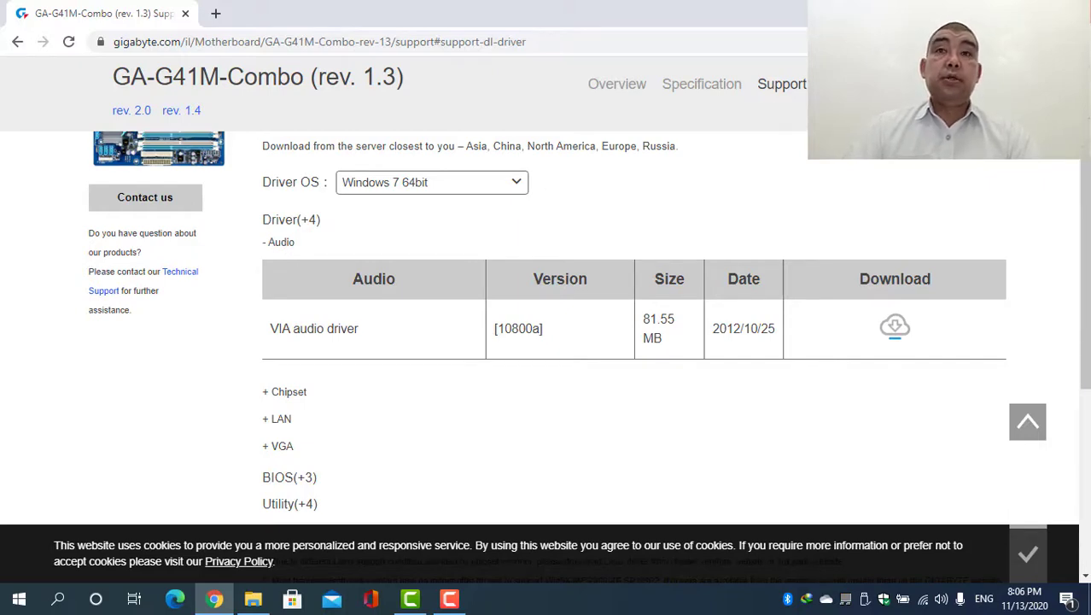
Return from the browser to the Windows desktop and refresh it
key(super+d)
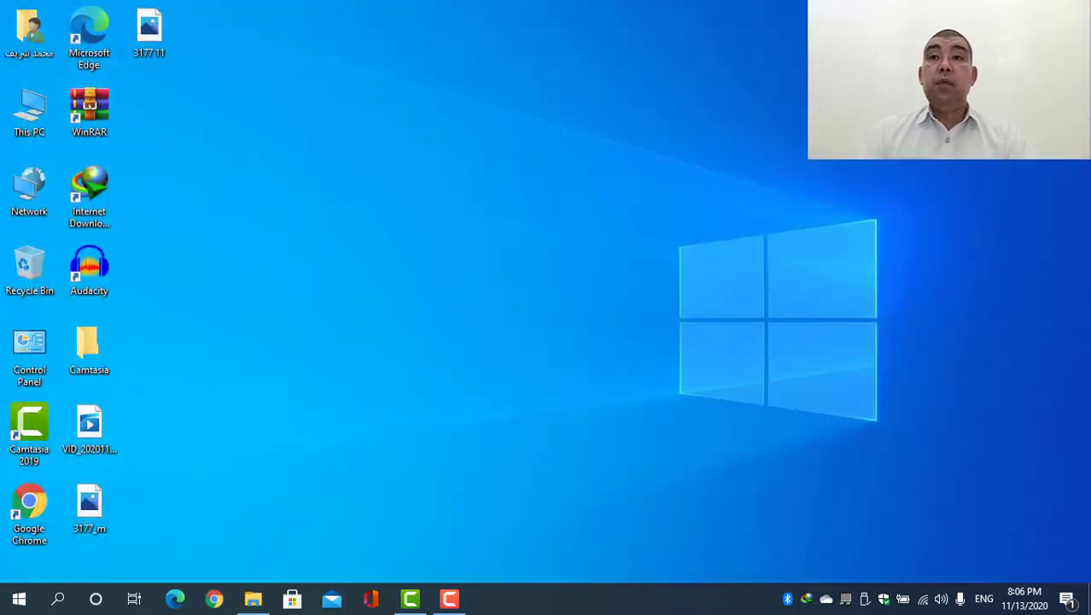
right_click(600, 97)
click(577, 148)
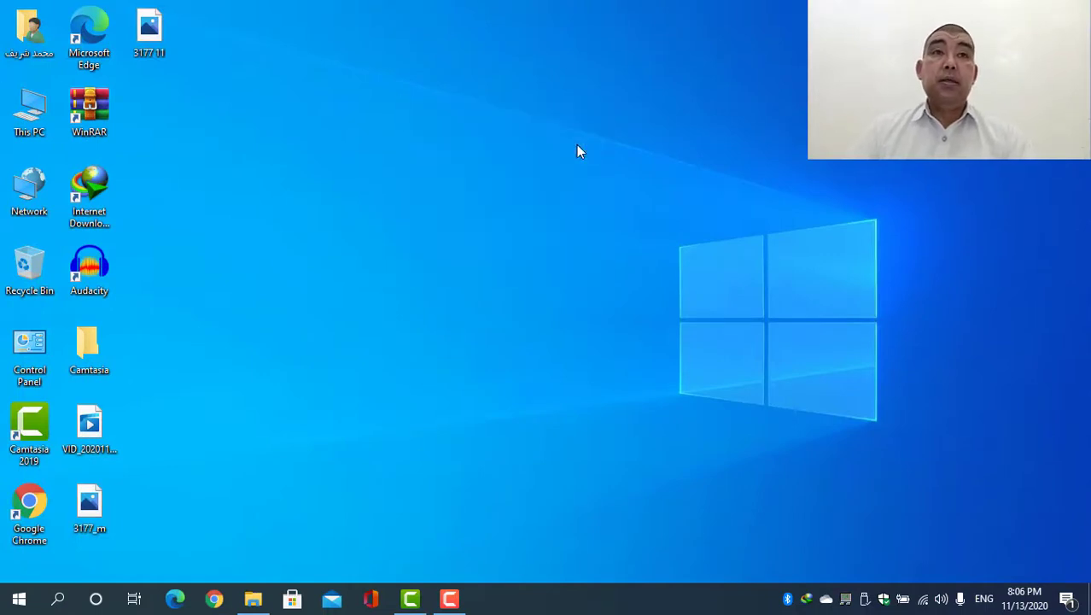
right_click(577, 146)
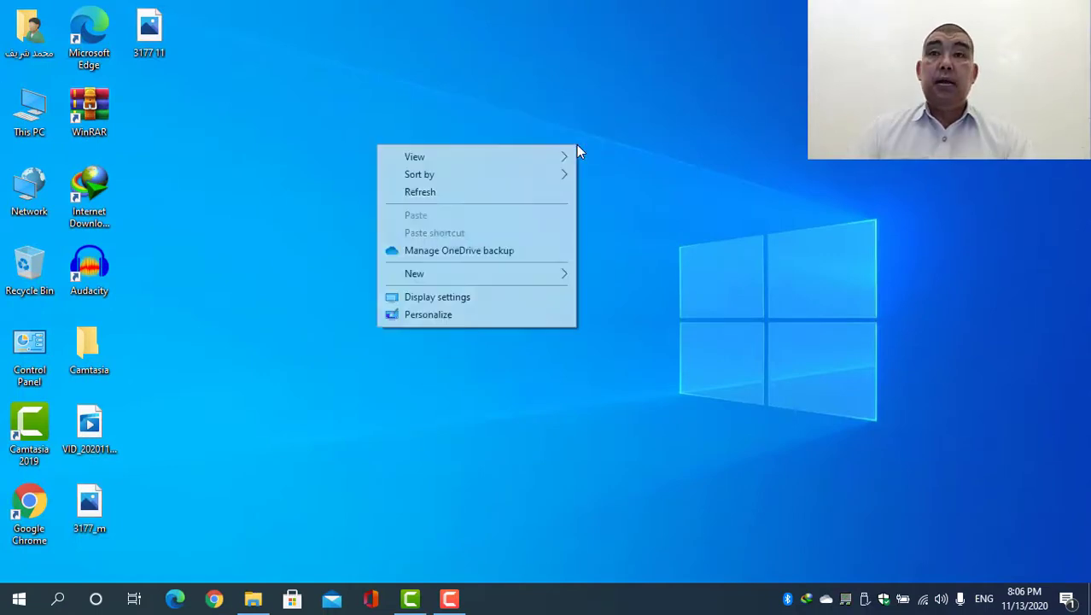
click(555, 191)
right_click(411, 182)
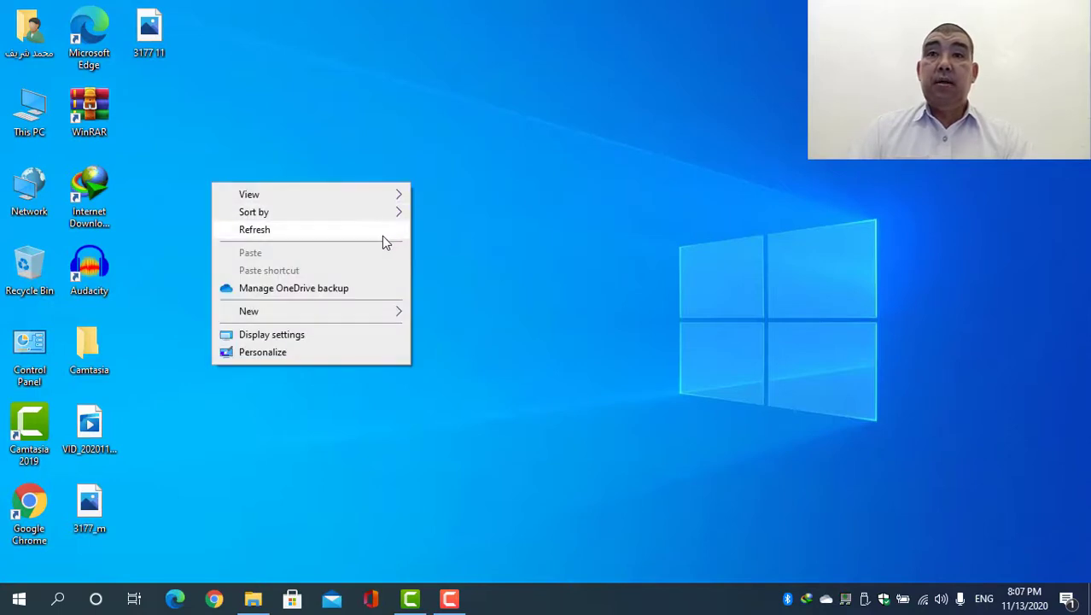
click(387, 235)
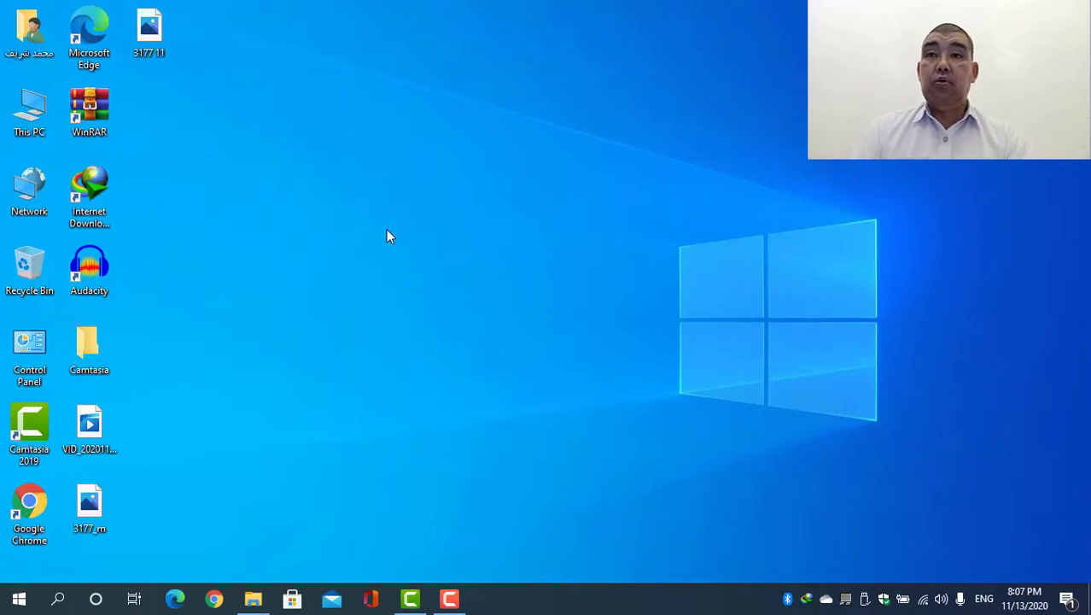